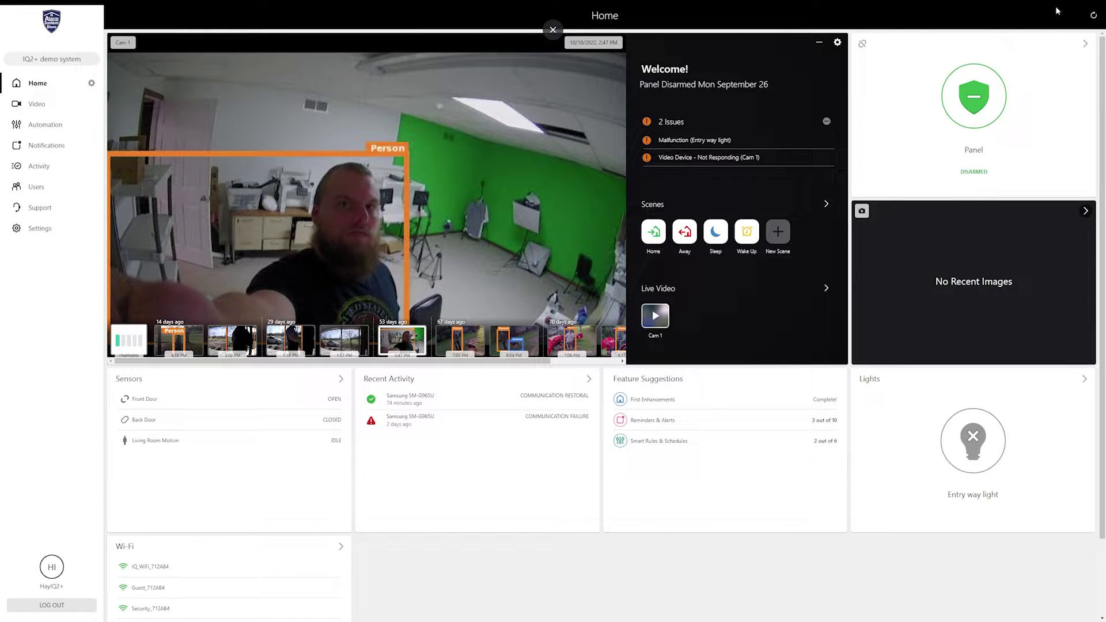
# Step: Leave browser full screen and open Cam 1's Live Video settings page
pyautogui.press('F11')
pyautogui.click(329, 613)
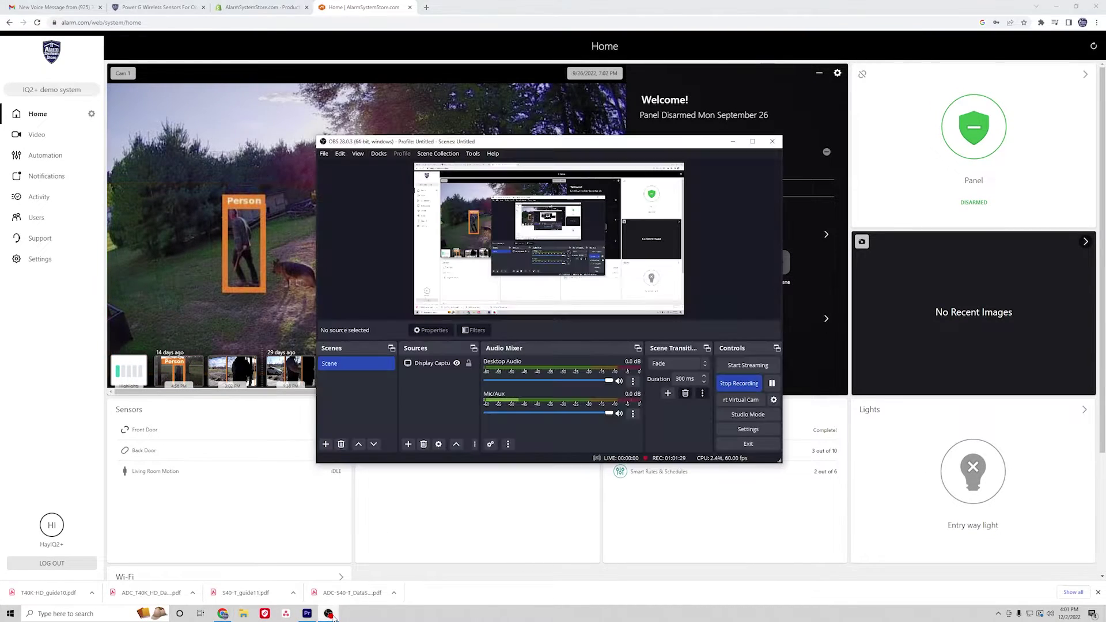
pyautogui.click(772, 384)
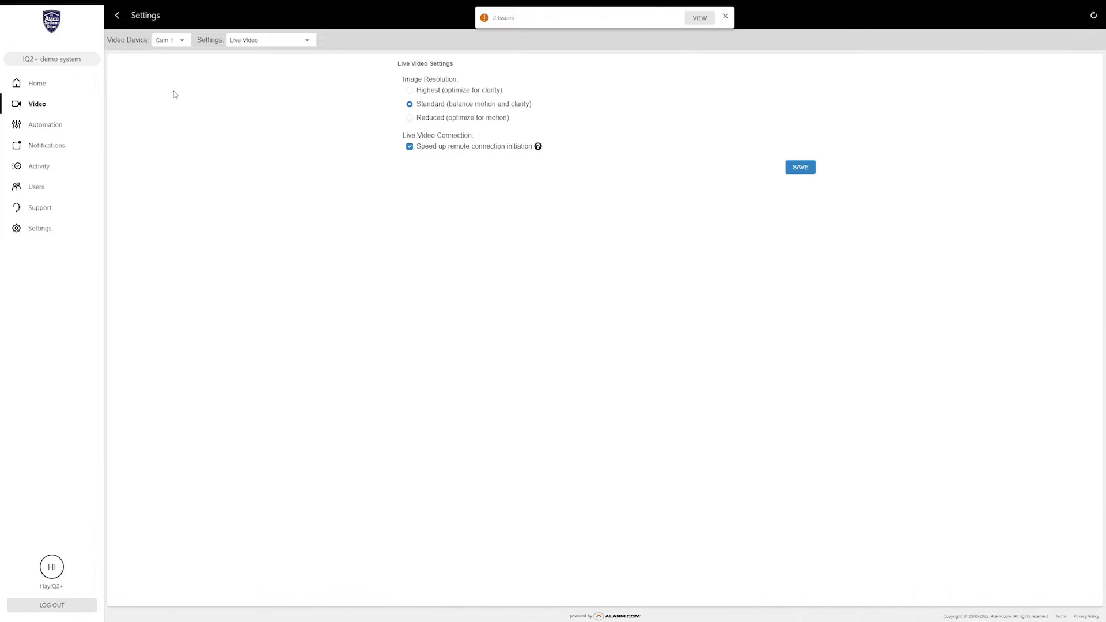
# Step: Return to Cam 1's Settings Overview, reload it, and browse the Video Device and Settings dropdowns
pyautogui.click(118, 16)
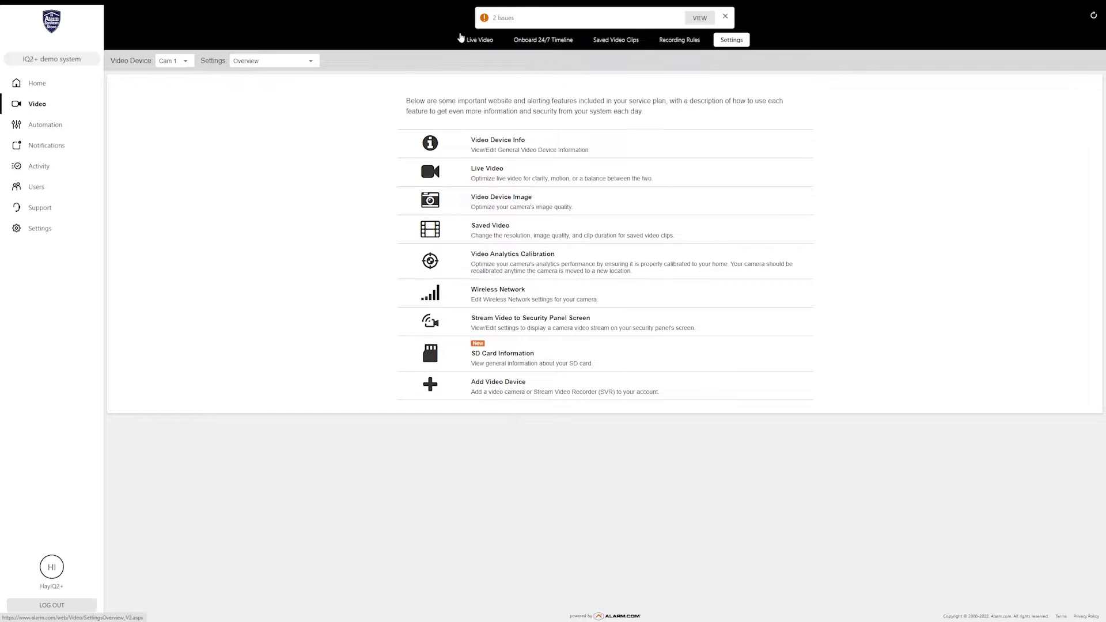
pyautogui.click(747, 44)
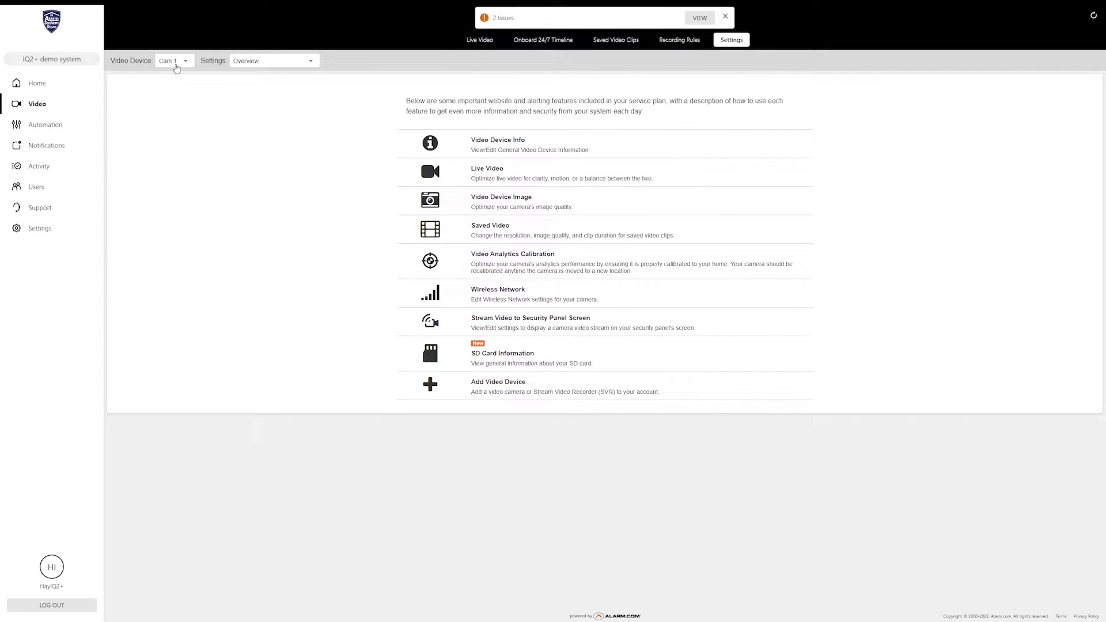
pyautogui.click(185, 63)
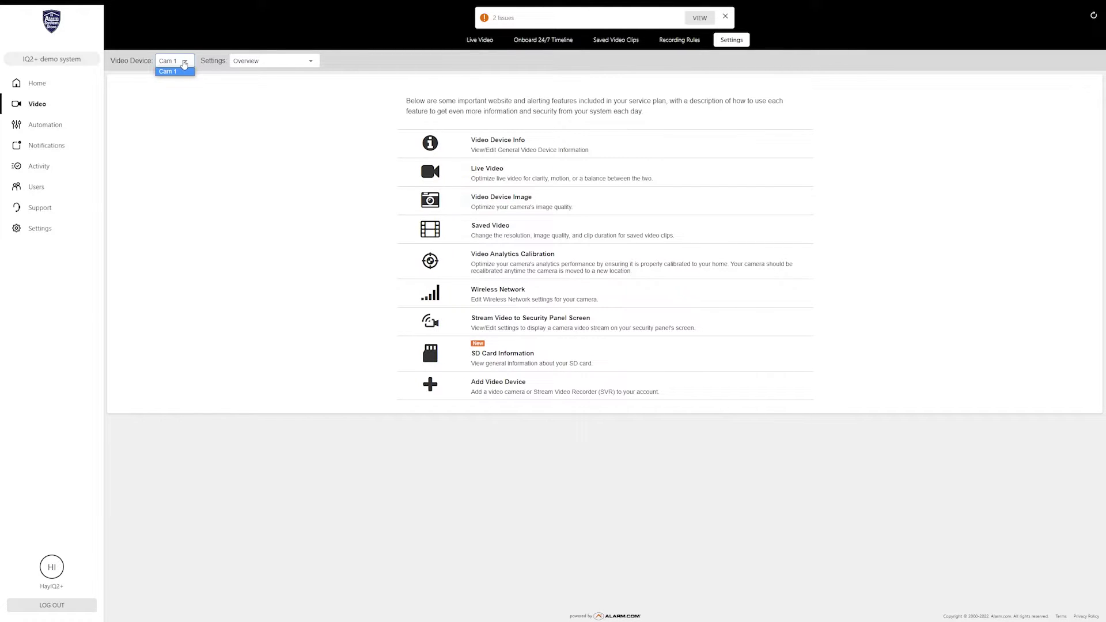
pyautogui.click(184, 63)
pyautogui.click(183, 62)
pyautogui.click(186, 69)
pyautogui.click(178, 62)
pyautogui.click(196, 68)
pyautogui.click(256, 63)
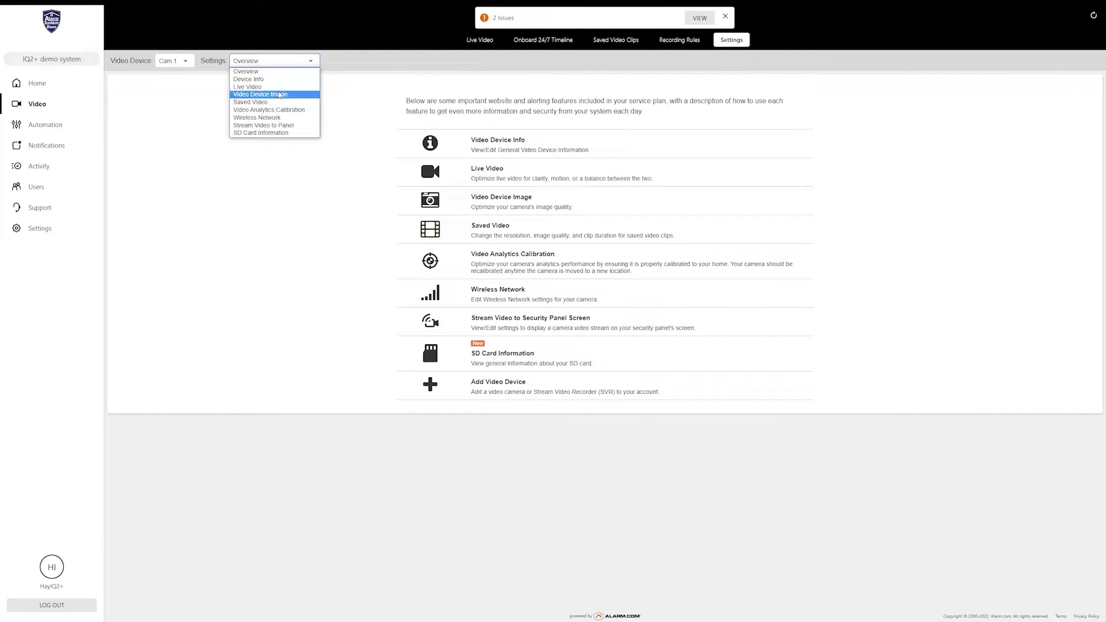
pyautogui.click(357, 222)
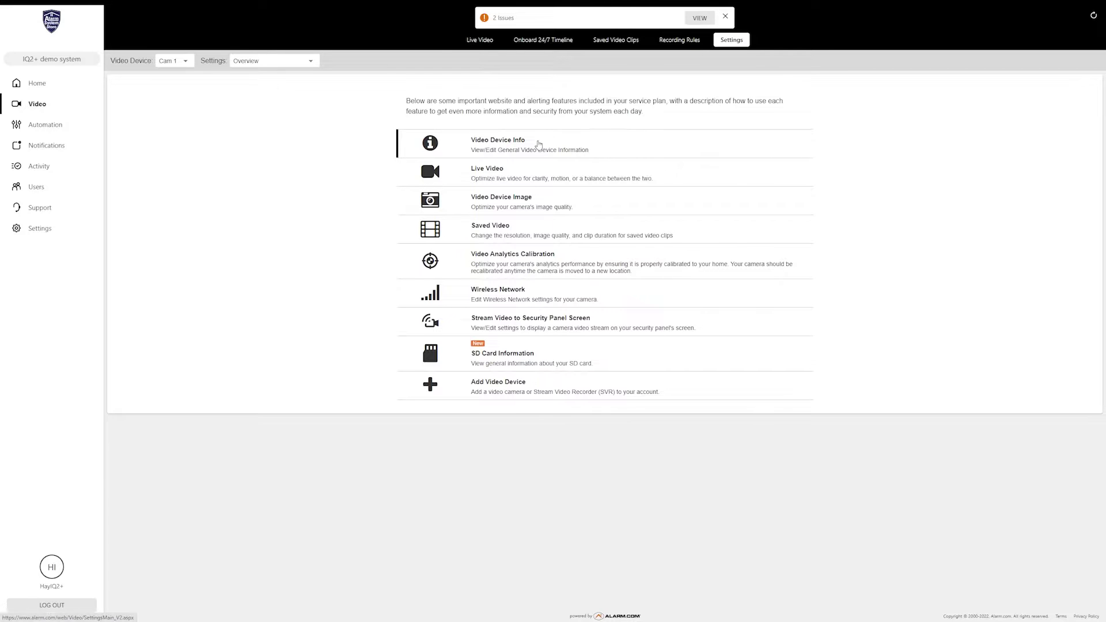
pyautogui.click(503, 149)
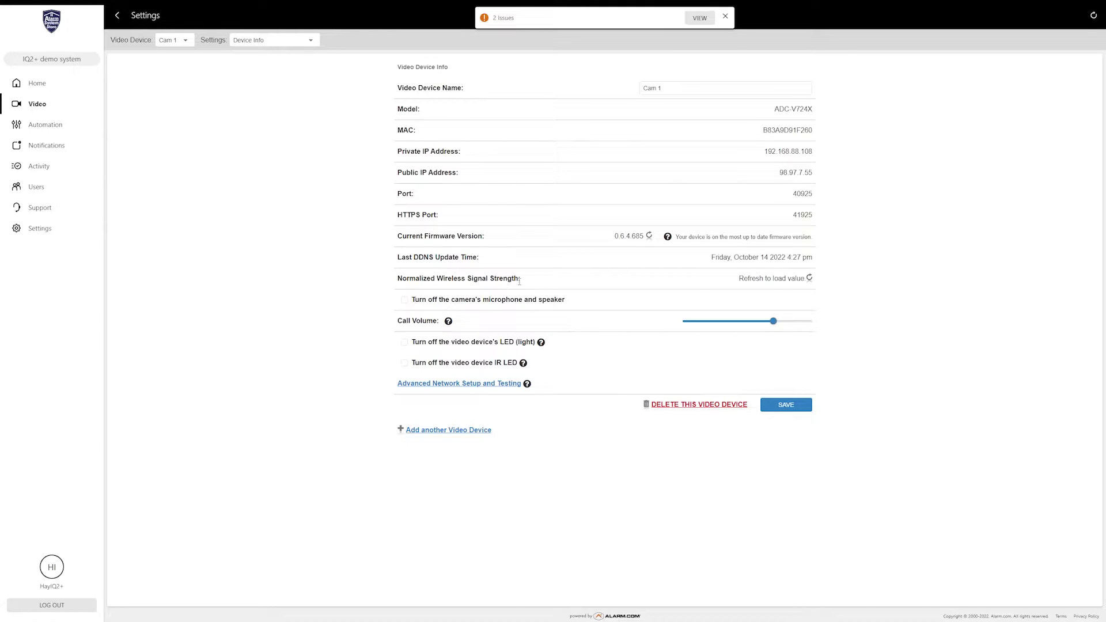
# Step: Turn the microphone and speaker off and back on, and drag Call Volume to its minimum
pyautogui.moveTo(449, 322)
pyautogui.click(404, 300)
pyautogui.click(405, 299)
pyautogui.moveTo(774, 327); pyautogui.dragTo(801, 330)
pyautogui.moveTo(453, 325)
# Step: Drop Call Volume to its minimum again, review the IR LED help, and return to the overview
pyautogui.moveTo(799, 322)
pyautogui.mouseDown()
pyautogui.moveTo(700, 322)
pyautogui.moveTo(814, 323)
pyautogui.mouseUp()
pyautogui.moveTo(449, 325)
pyautogui.moveTo(809, 326)
pyautogui.mouseDown()
pyautogui.moveTo(684, 324)
pyautogui.moveTo(817, 334)
pyautogui.mouseUp()
pyautogui.moveTo(523, 370)
pyautogui.click(119, 19)
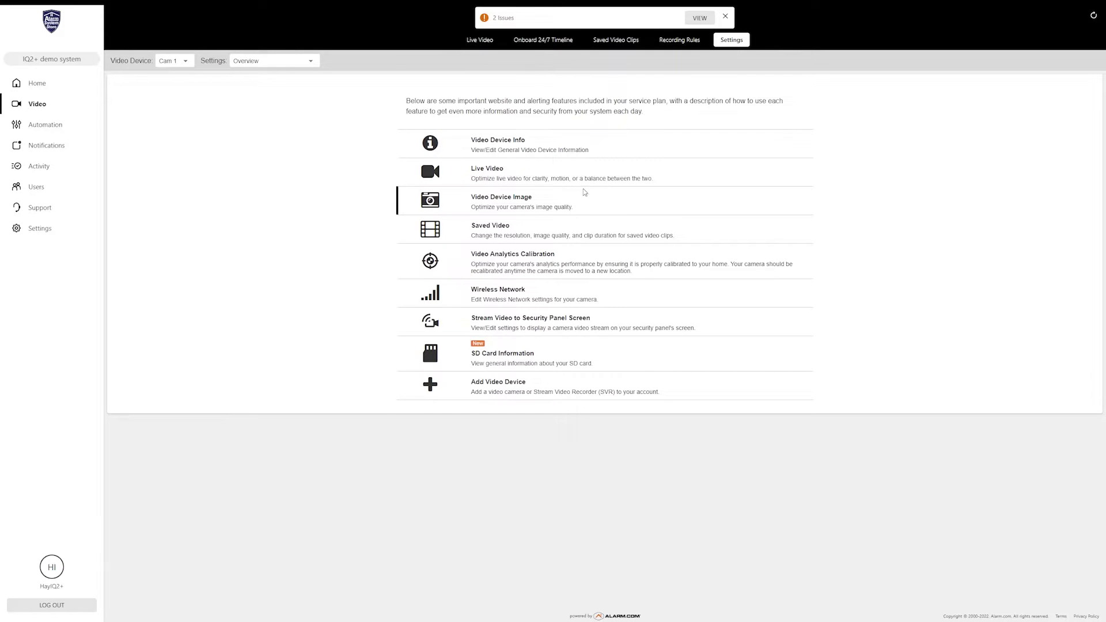
# Step: Open Cam 1's Live Video settings and select Reduced (optimize for motion) resolution
pyautogui.click(501, 179)
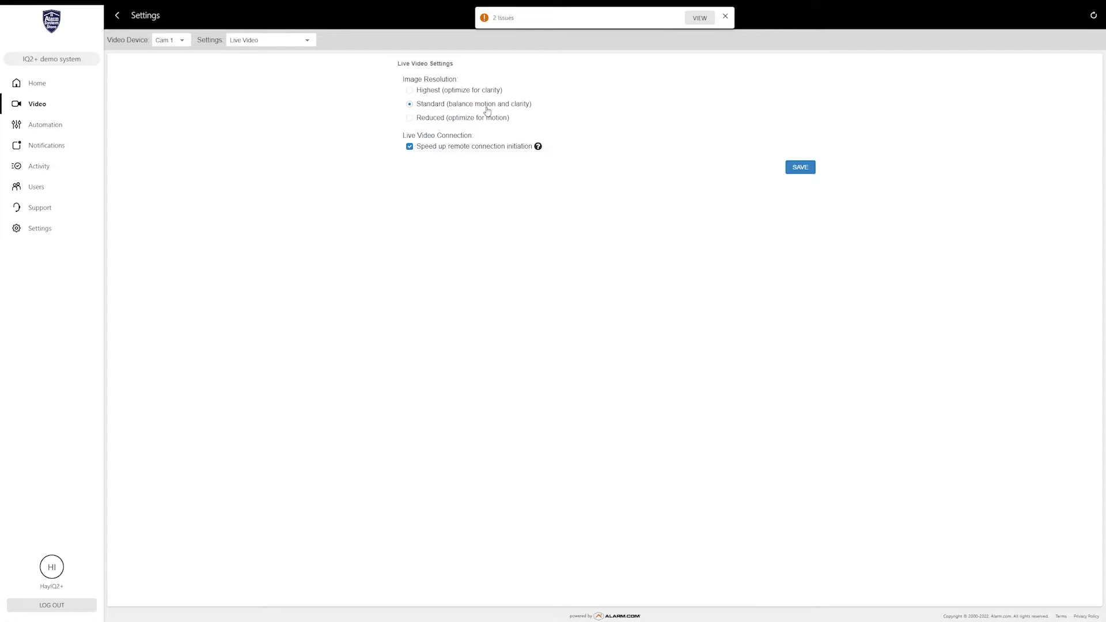
pyautogui.click(409, 120)
pyautogui.moveTo(537, 147)
pyautogui.moveTo(524, 140); pyautogui.dragTo(388, 138)
pyautogui.click(382, 150)
pyautogui.click(409, 147)
# Step: Open Cam 1's Video Device Image settings and raise brightness from 0 to 3
pyautogui.click(117, 15)
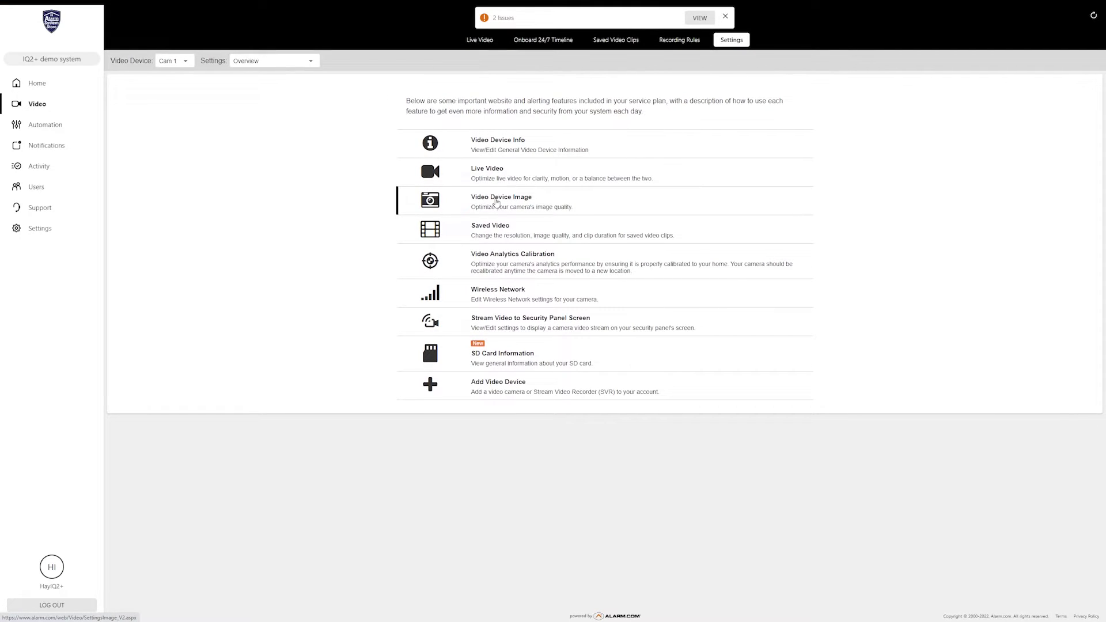
pyautogui.click(492, 207)
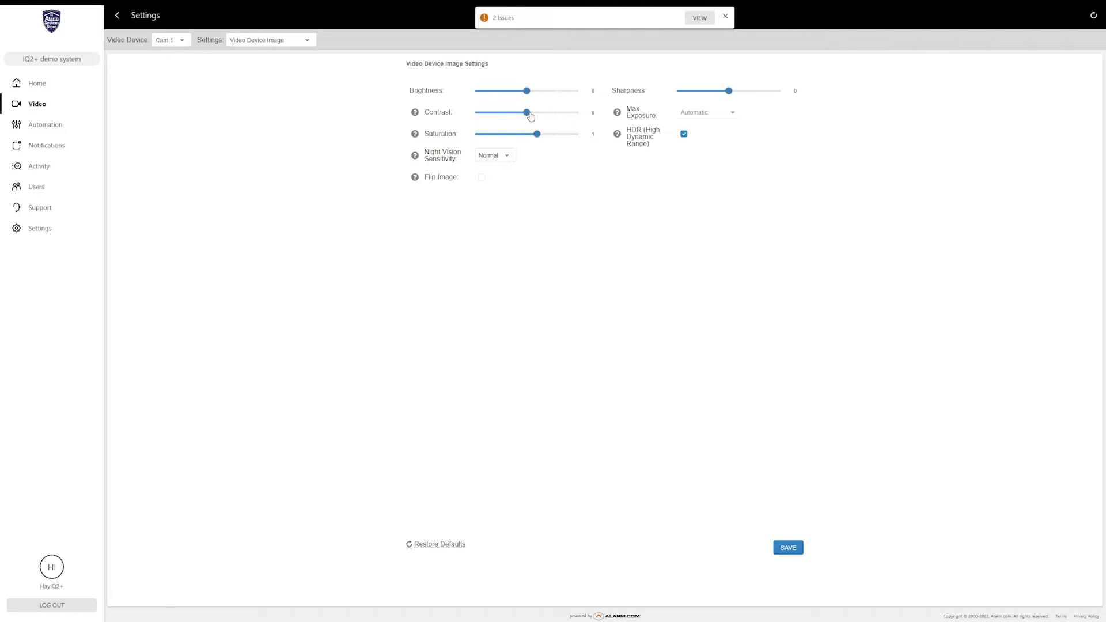
pyautogui.moveTo(525, 92)
pyautogui.mouseDown()
pyautogui.moveTo(559, 92)
pyautogui.moveTo(528, 94)
pyautogui.mouseUp()
# Step: Try Flip Image, leave it unchecked, and switch back to the Settings Overview
pyautogui.click(481, 180)
pyautogui.click(479, 181)
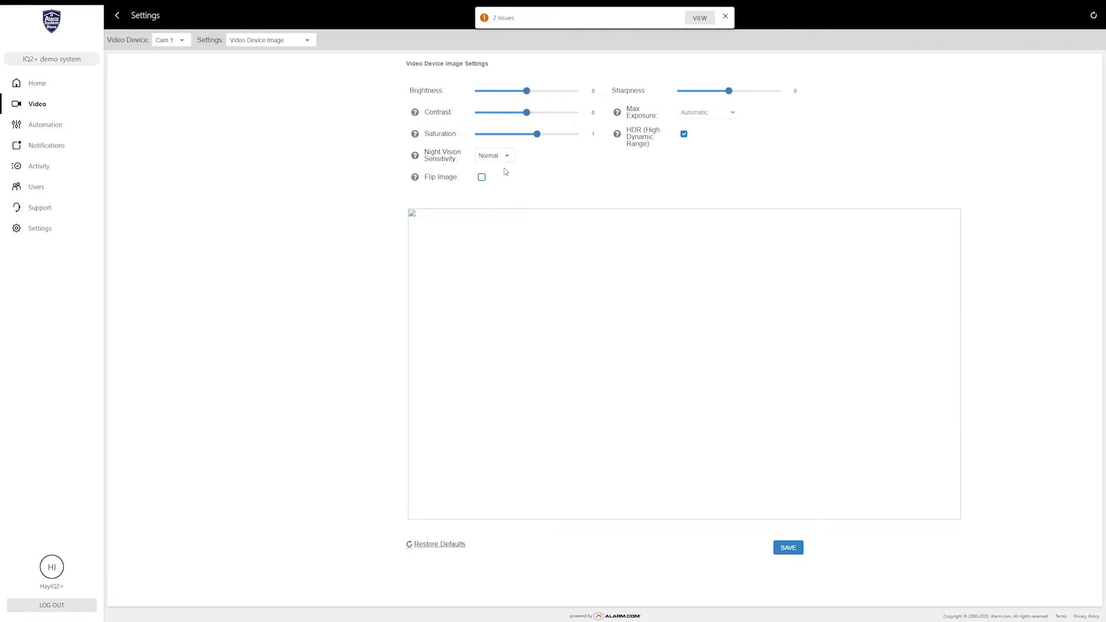
pyautogui.moveTo(412, 175)
pyautogui.click(698, 118)
pyautogui.moveTo(619, 140)
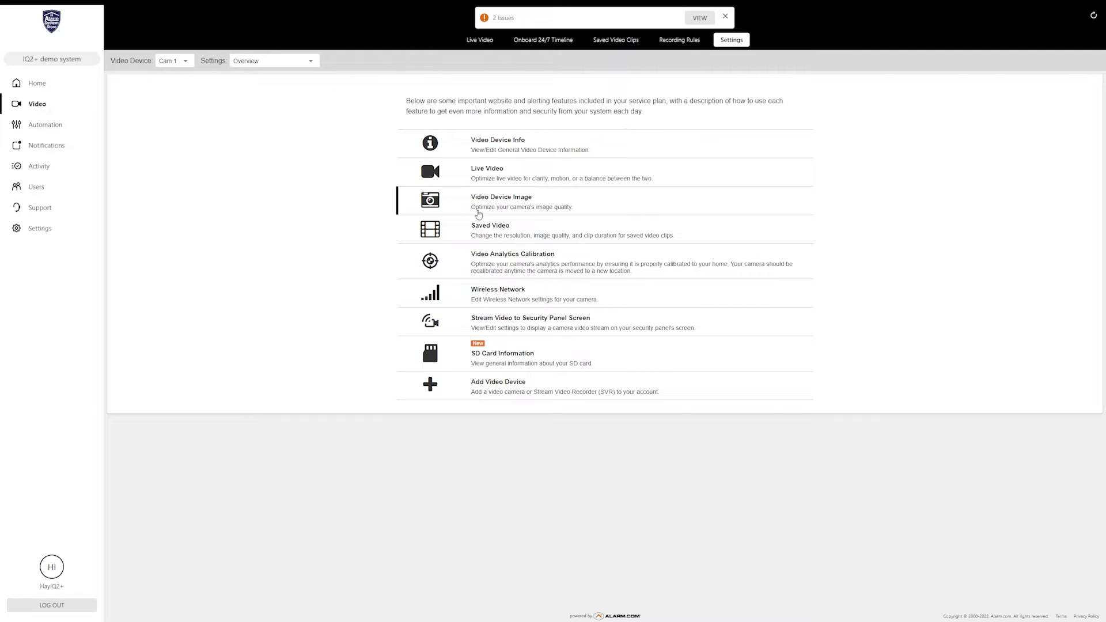
# Step: Open Cam 1's Saved Video settings and expand the Resolution dropdown
pyautogui.click(499, 229)
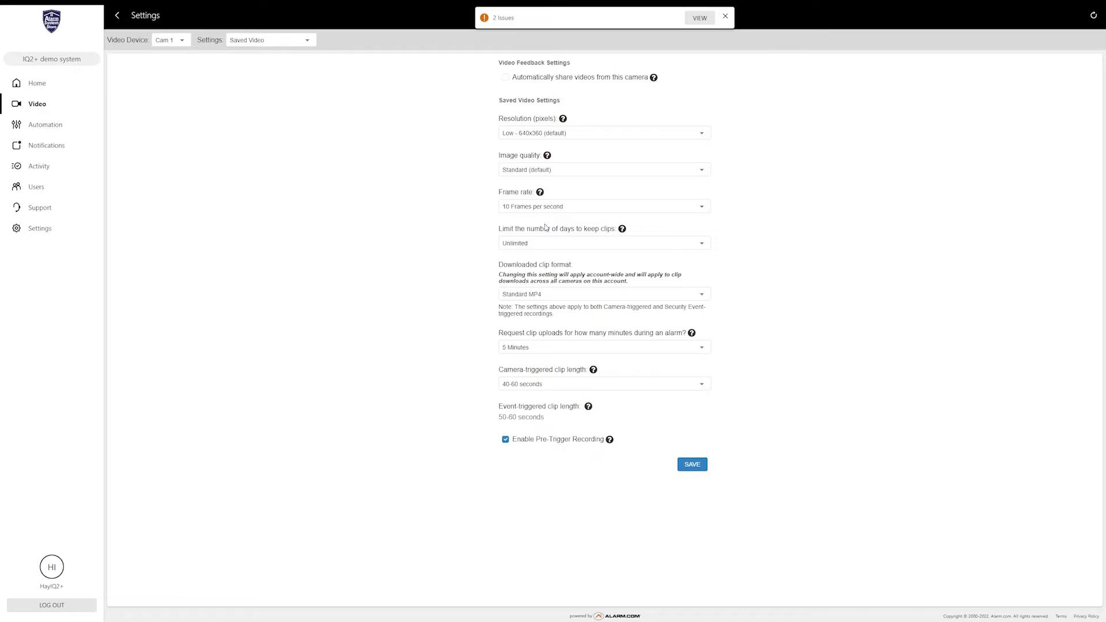
pyautogui.click(603, 133)
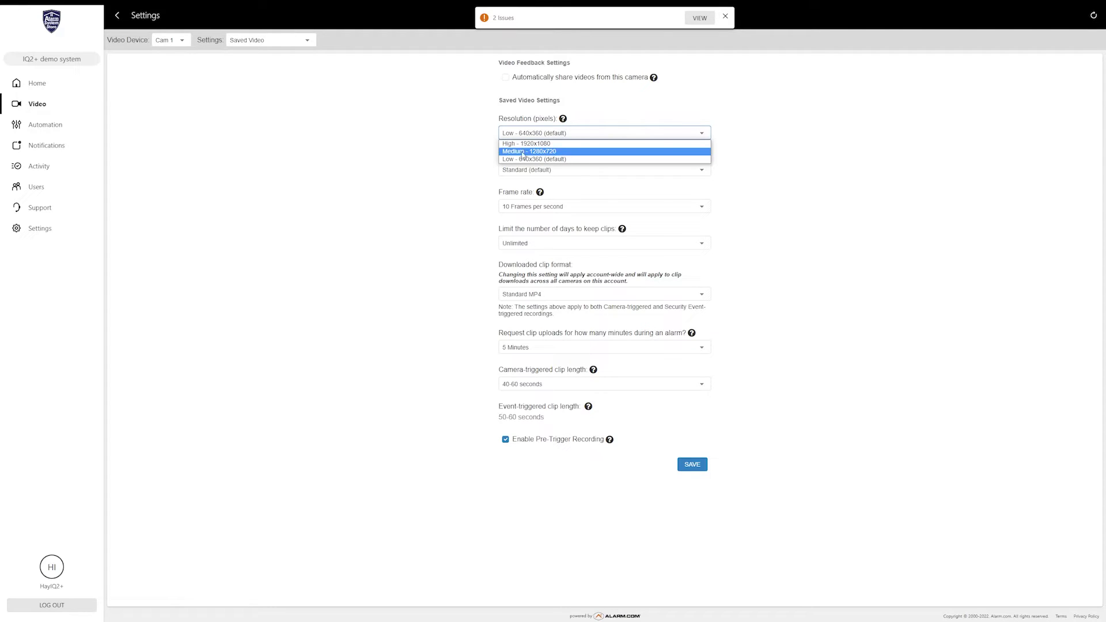
pyautogui.click(552, 158)
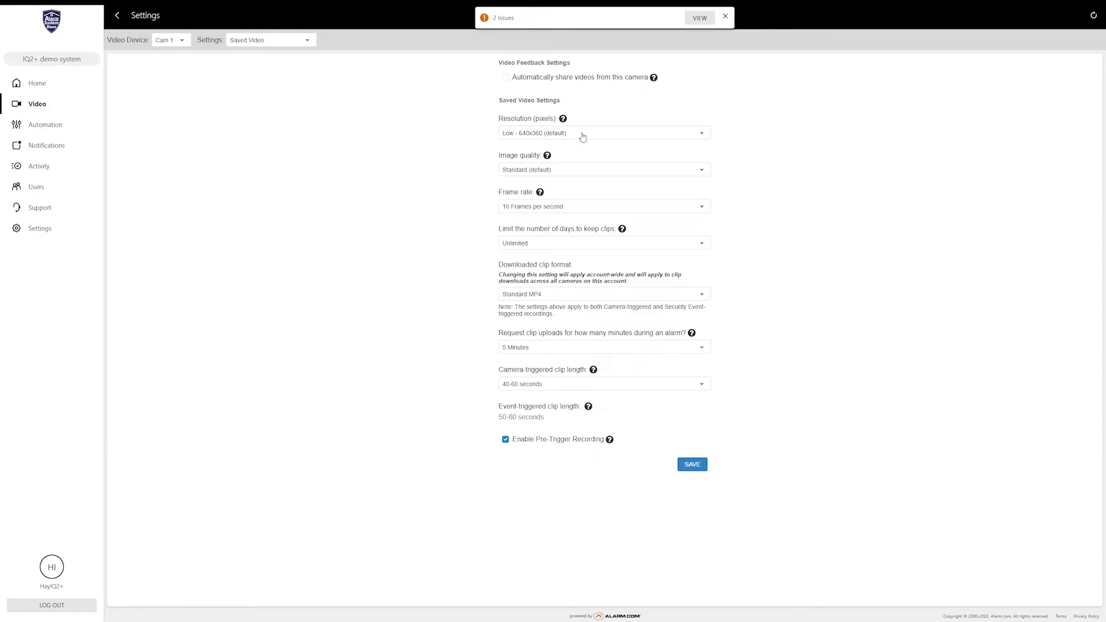
pyautogui.click(570, 175)
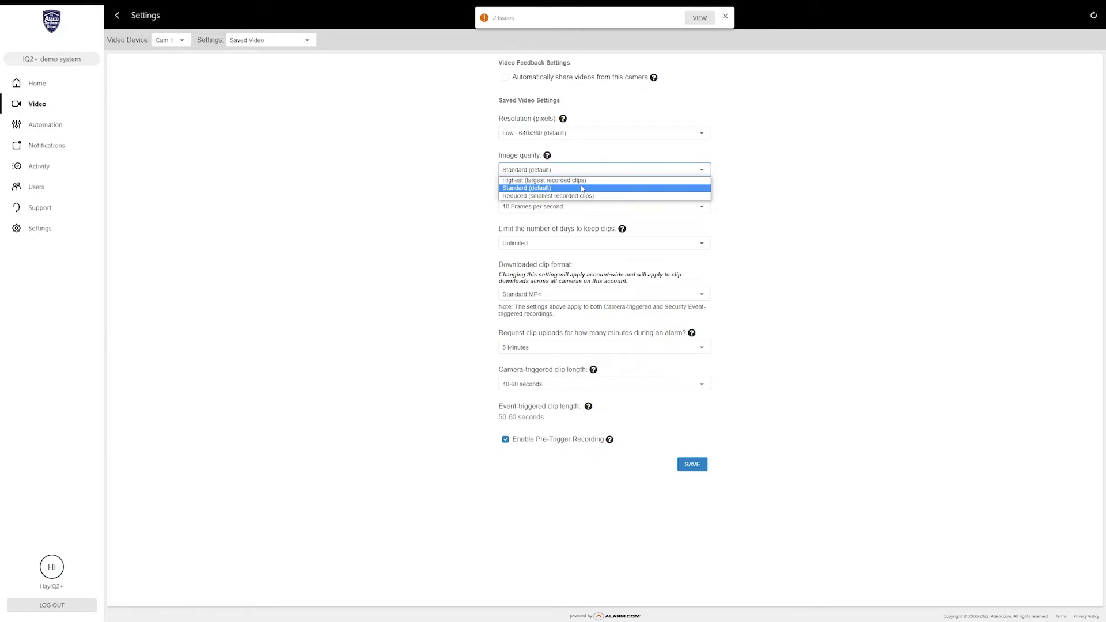
pyautogui.click(639, 172)
pyautogui.click(637, 171)
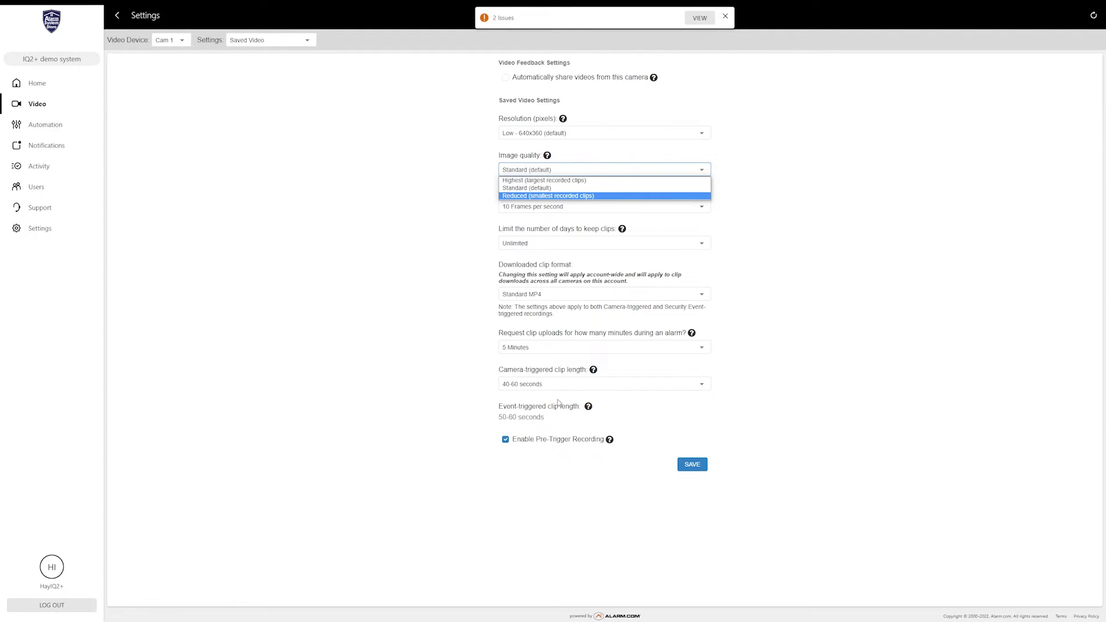
pyautogui.moveTo(500, 417); pyautogui.dragTo(476, 416)
pyautogui.click(475, 416)
pyautogui.moveTo(543, 420); pyautogui.dragTo(476, 424)
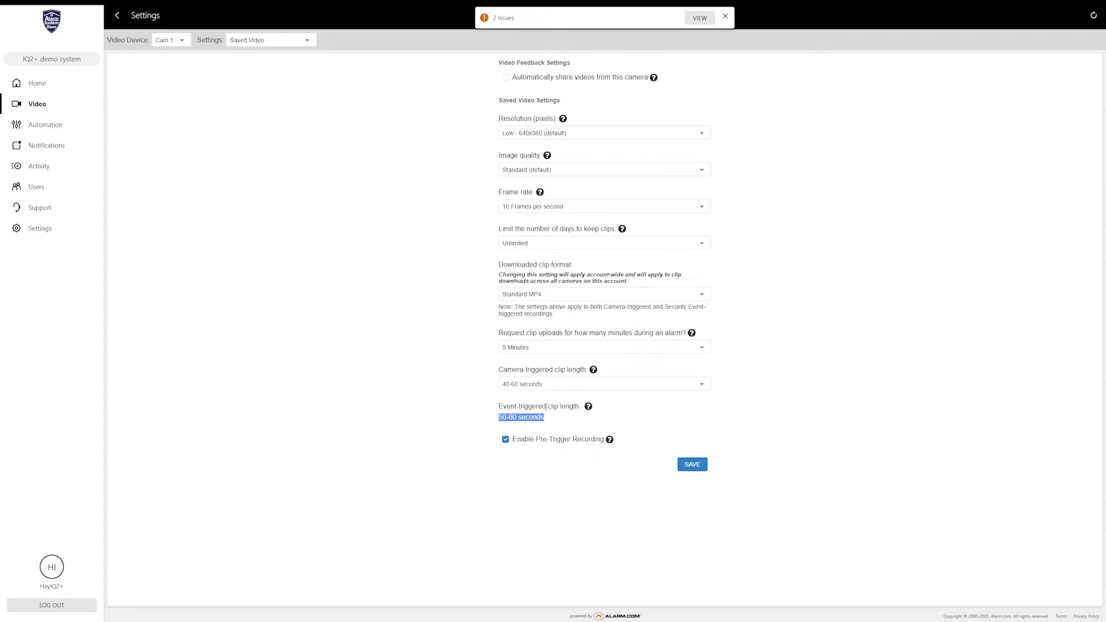
pyautogui.click(562, 170)
pyautogui.click(561, 170)
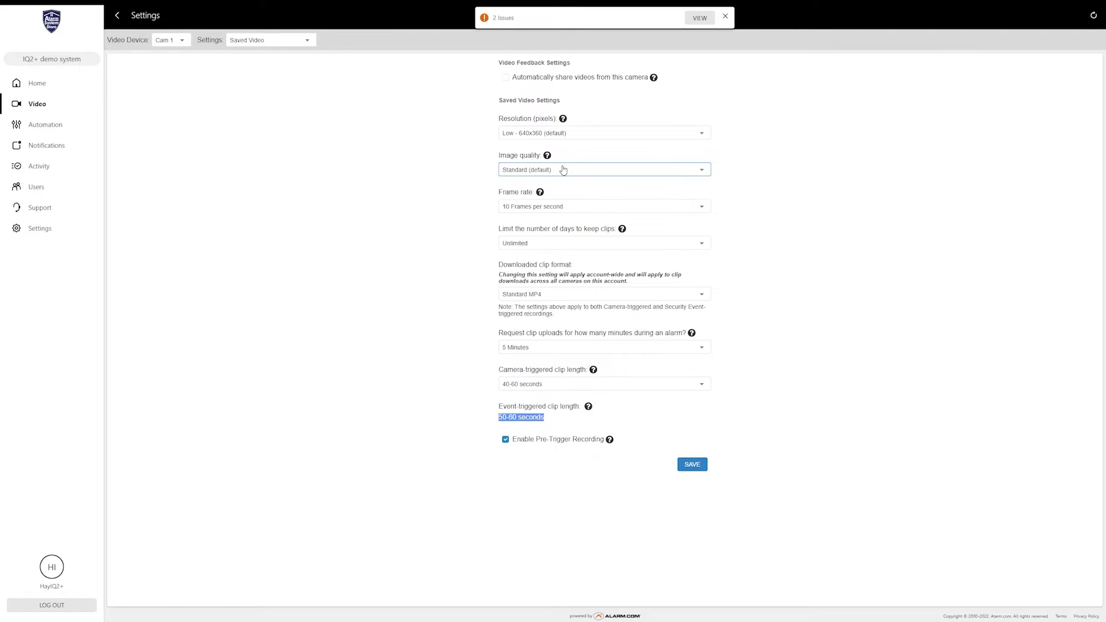
pyautogui.click(560, 208)
pyautogui.click(564, 286)
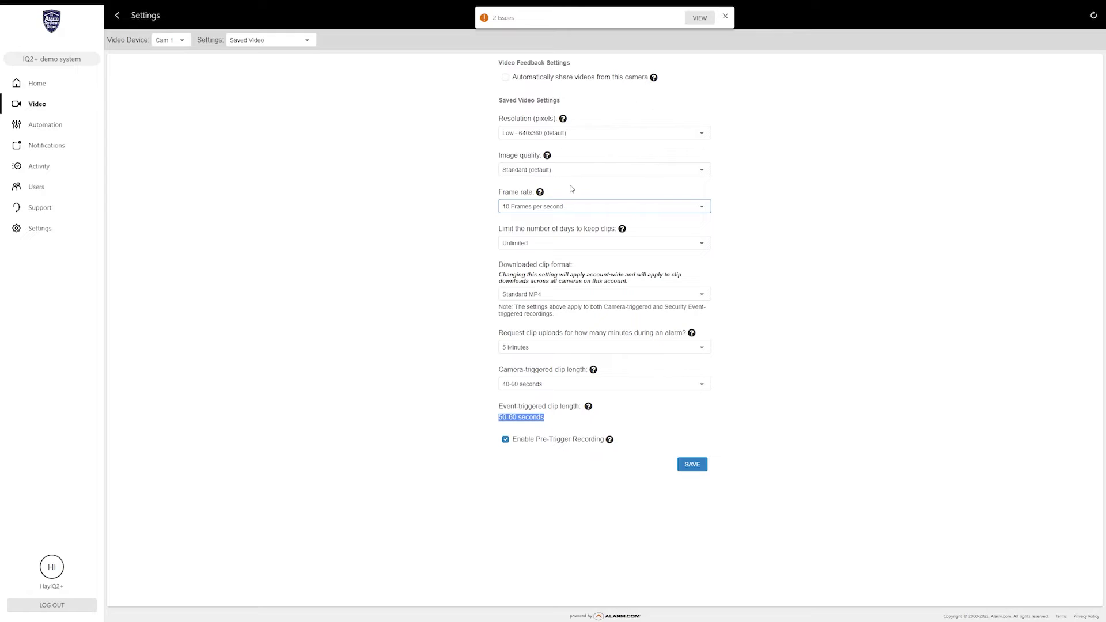
# Step: Check the clip-retention options keeping Unlimited, then show the Downloaded clip format choices
pyautogui.click(565, 244)
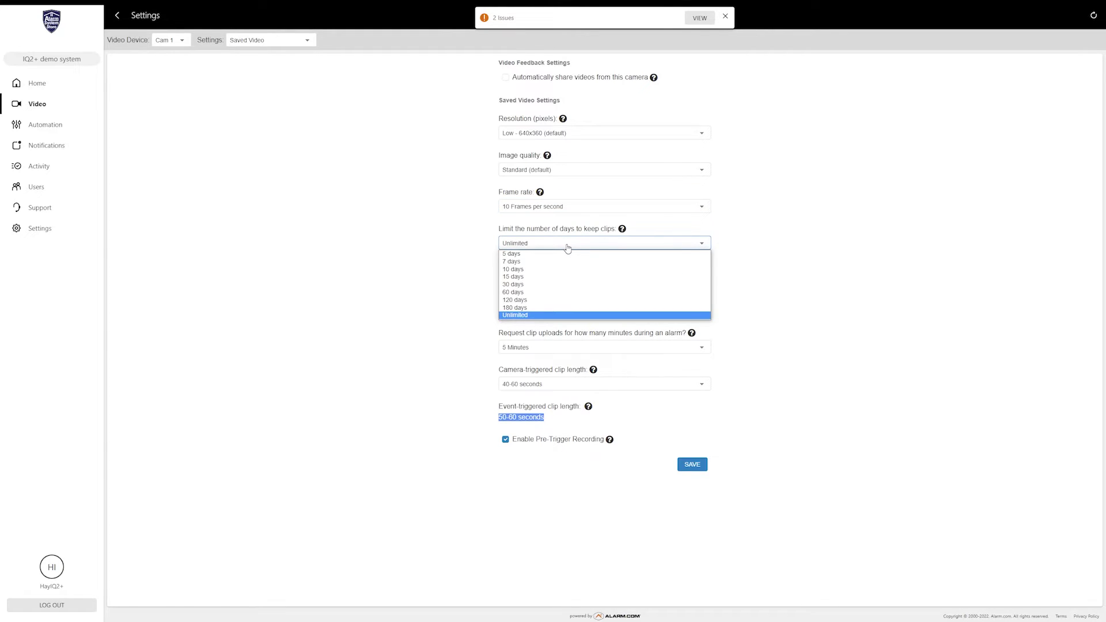
pyautogui.click(567, 249)
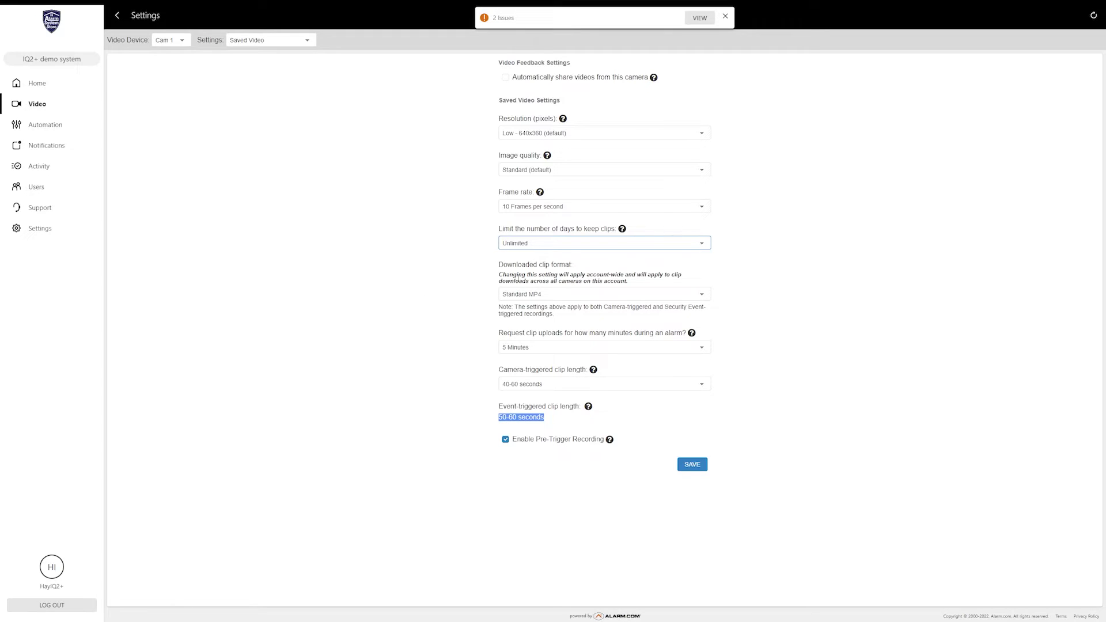
pyautogui.click(578, 295)
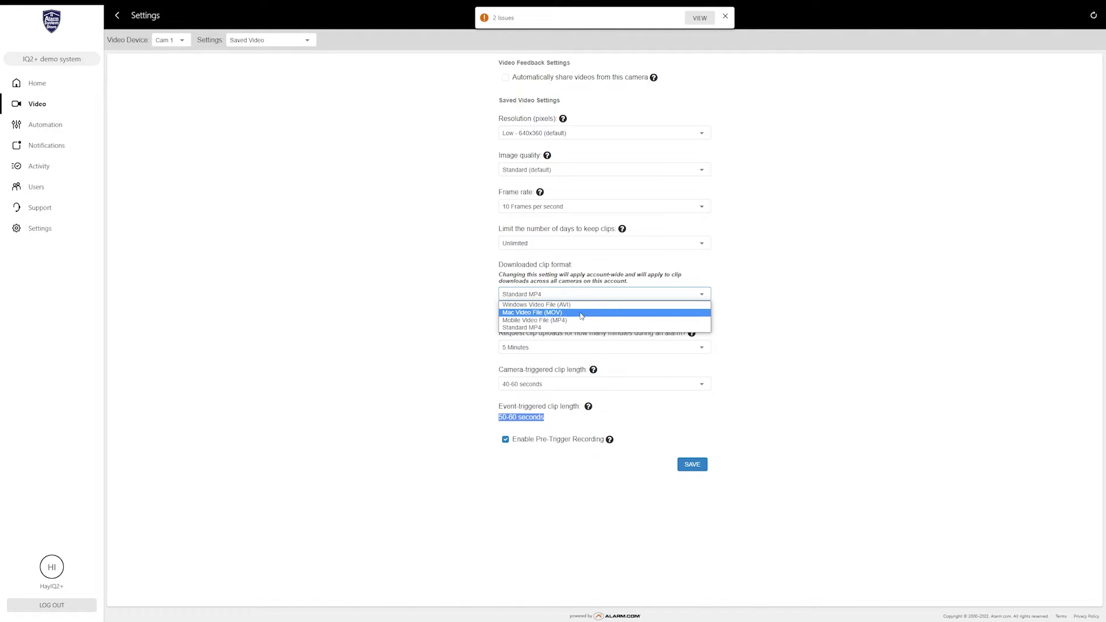
pyautogui.click(474, 320)
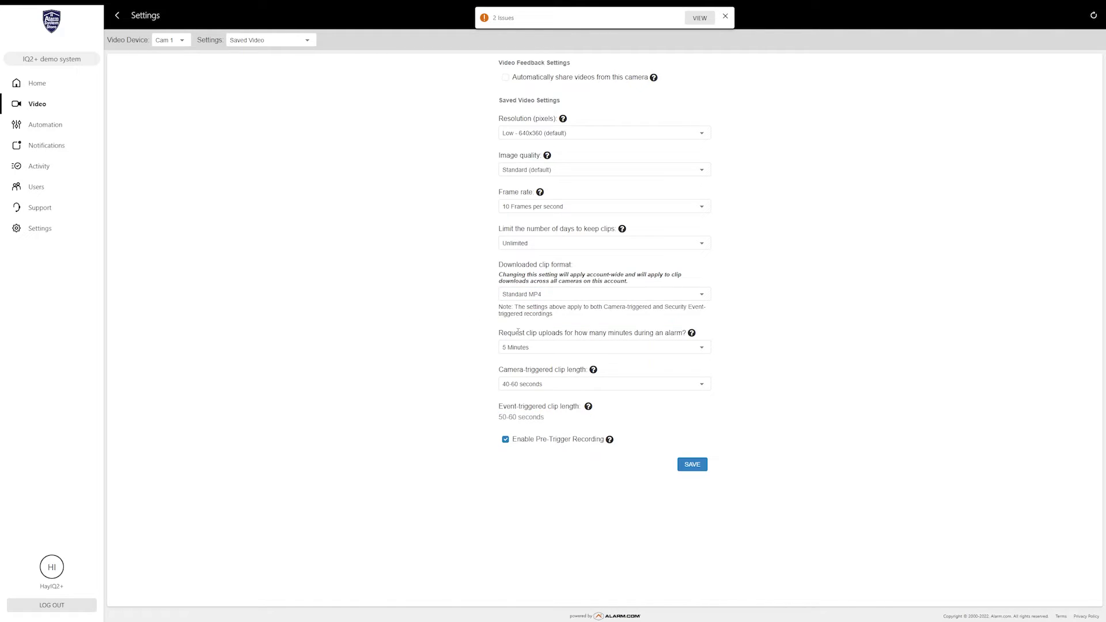
pyautogui.click(548, 350)
pyautogui.click(547, 350)
pyautogui.click(547, 349)
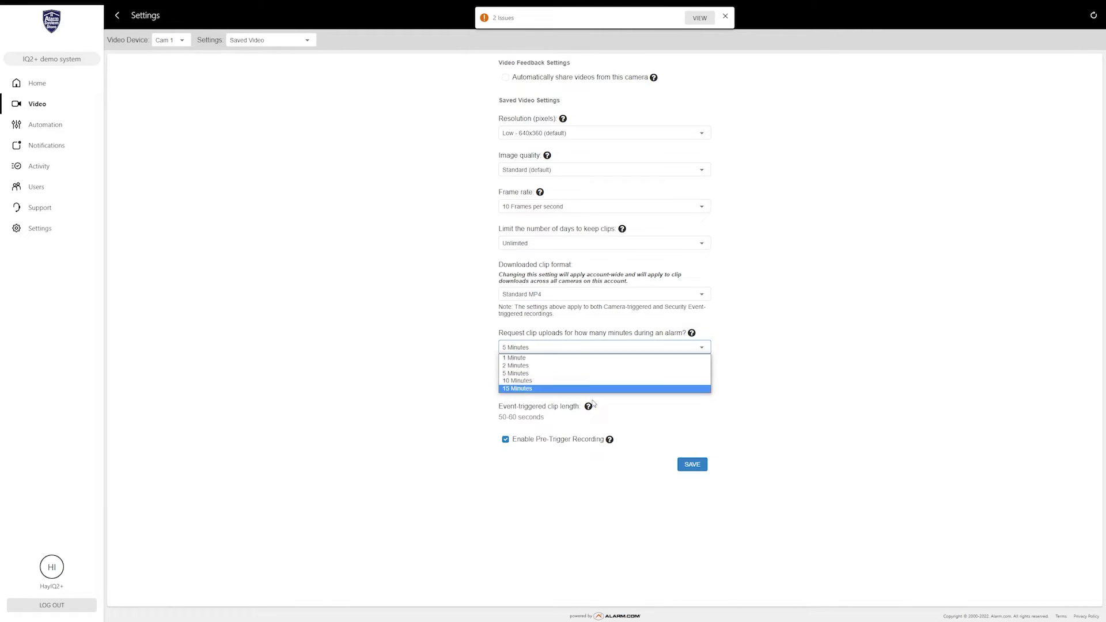
pyautogui.click(488, 361)
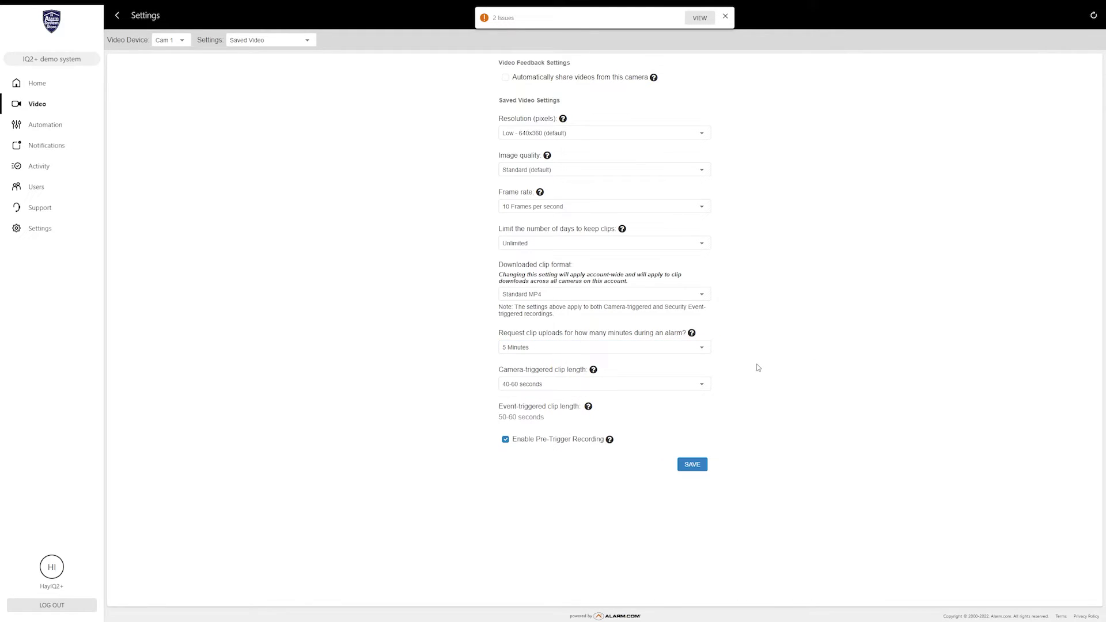
pyautogui.click(565, 390)
pyautogui.click(565, 390)
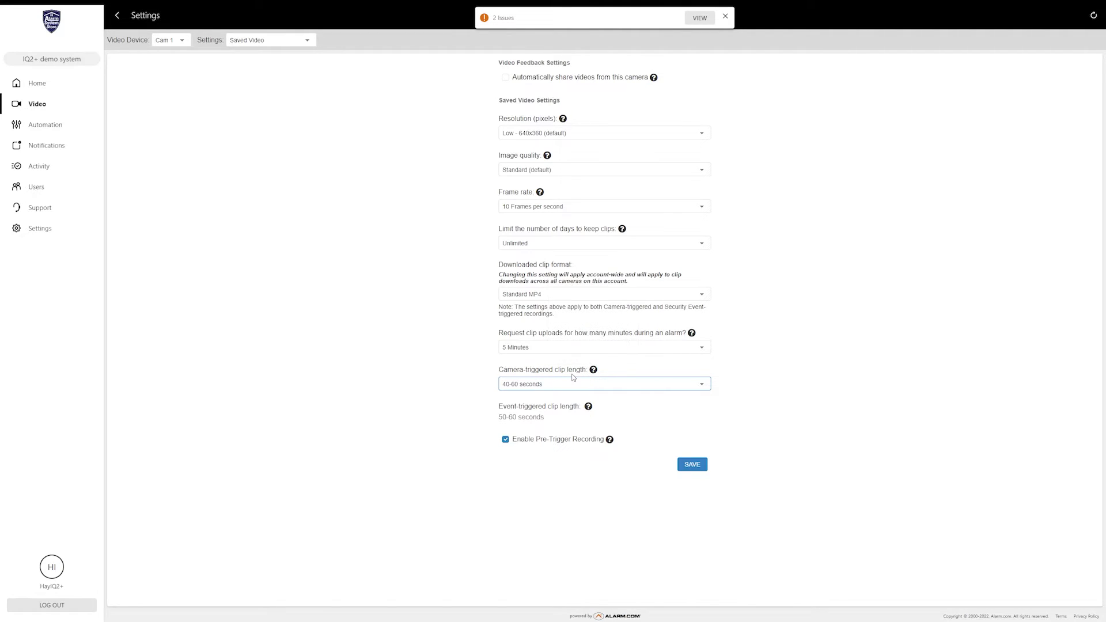
pyautogui.moveTo(595, 372)
pyautogui.click(544, 385)
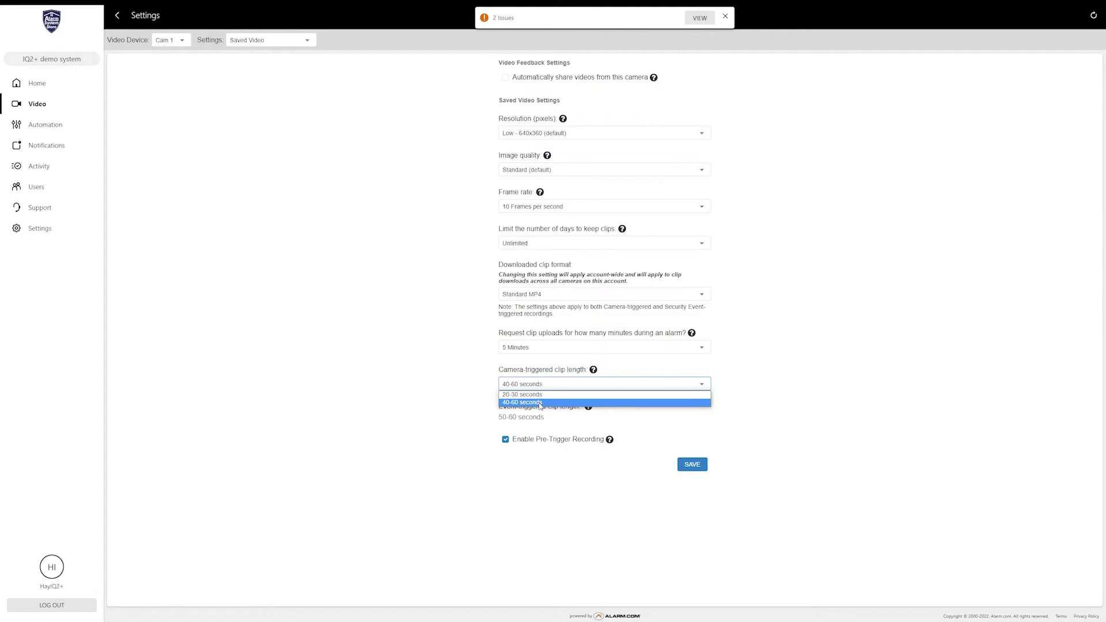
pyautogui.click(656, 370)
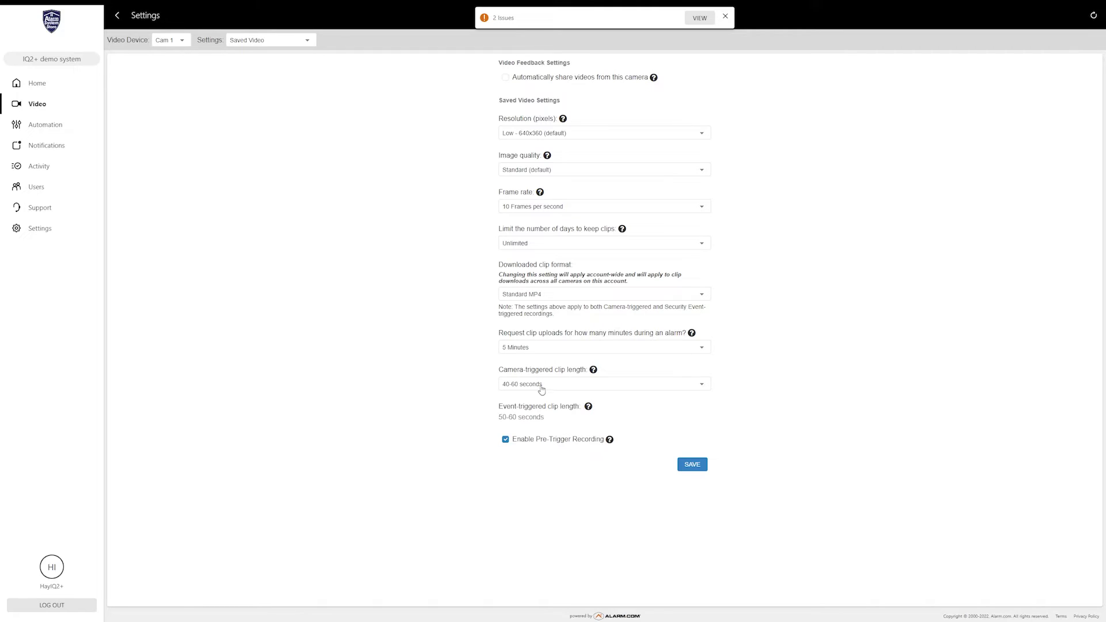
pyautogui.click(540, 386)
pyautogui.click(639, 370)
pyautogui.moveTo(499, 419); pyautogui.dragTo(550, 419)
# Step: Set saved-video resolution to High - 1920x1080 and highlight the 50-60 seconds clip length
pyautogui.click(575, 422)
pyautogui.click(530, 133)
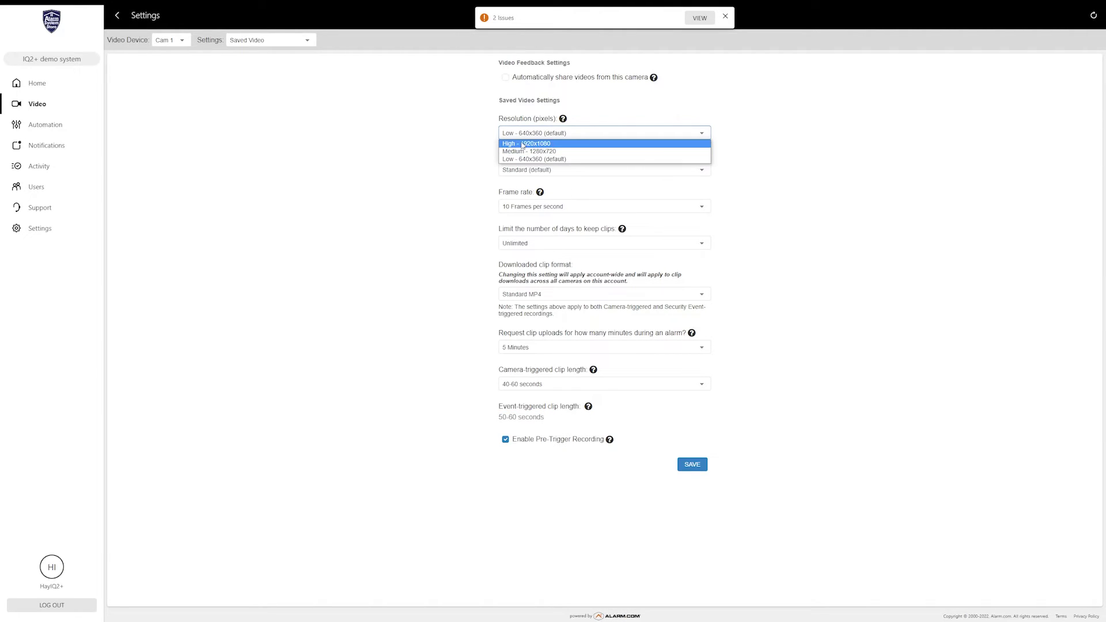
pyautogui.click(526, 146)
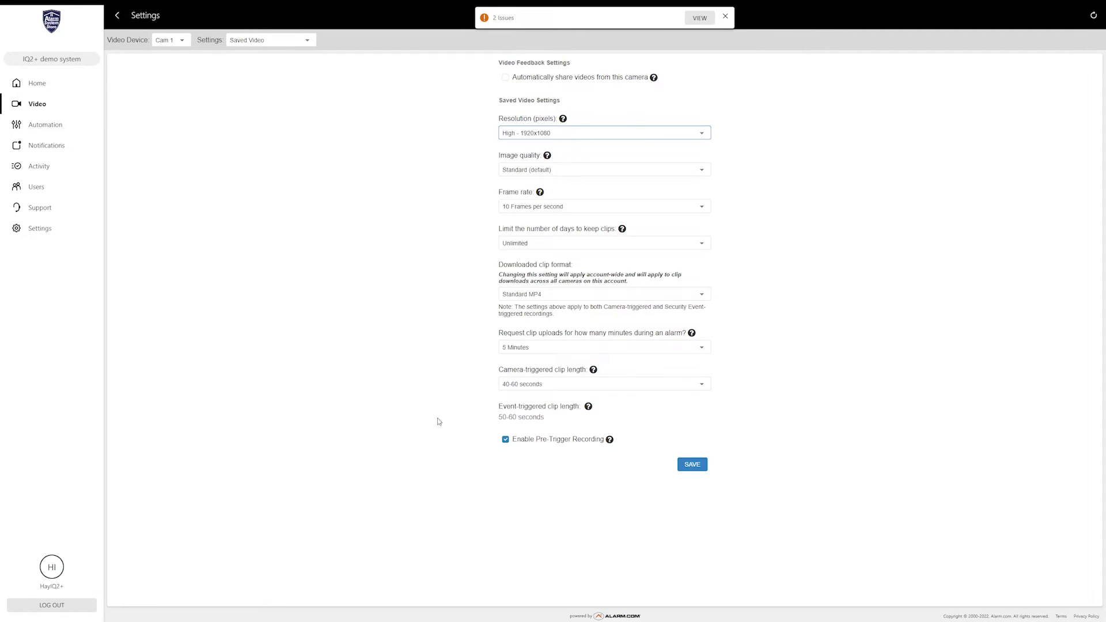
pyautogui.moveTo(612, 442)
pyautogui.moveTo(547, 417); pyautogui.dragTo(483, 421)
# Step: Clear the highlight and toggle Enable Pre-Trigger Recording off and back on
pyautogui.click(483, 422)
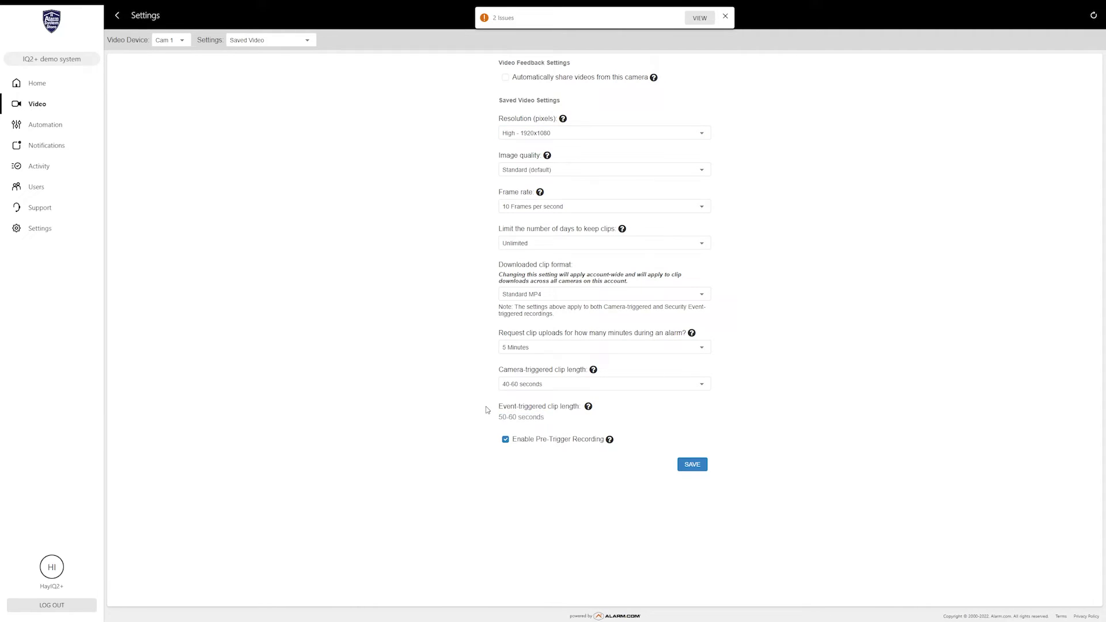
pyautogui.click(506, 441)
pyautogui.click(506, 440)
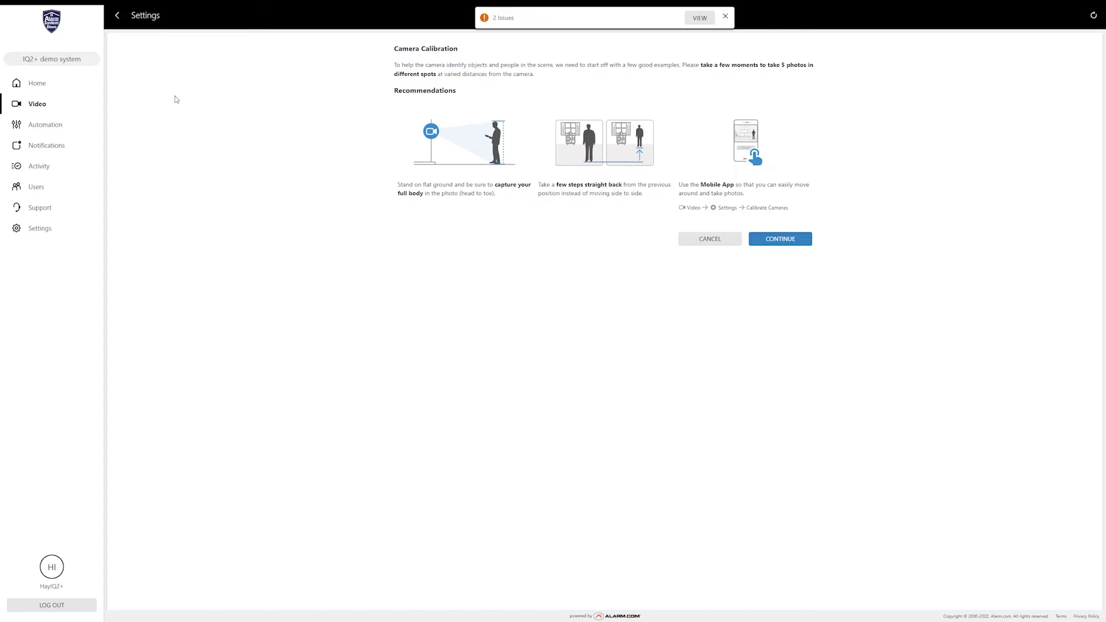
pyautogui.click(117, 16)
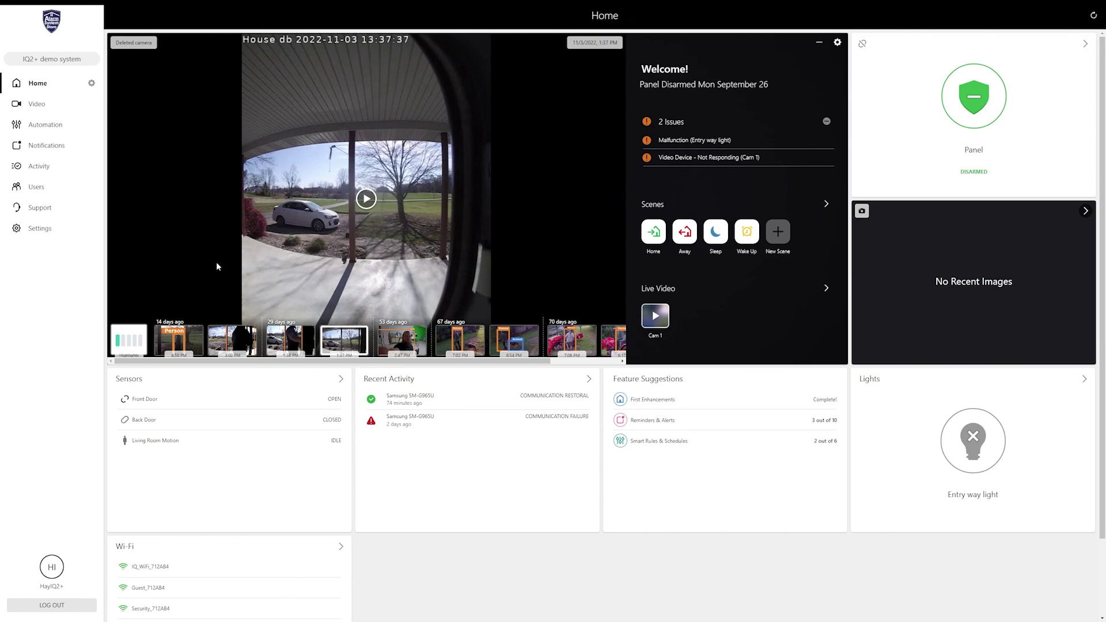
# Step: Advance to the next recorded clip on the Home dashboard and exit full-screen view
pyautogui.press('Right')
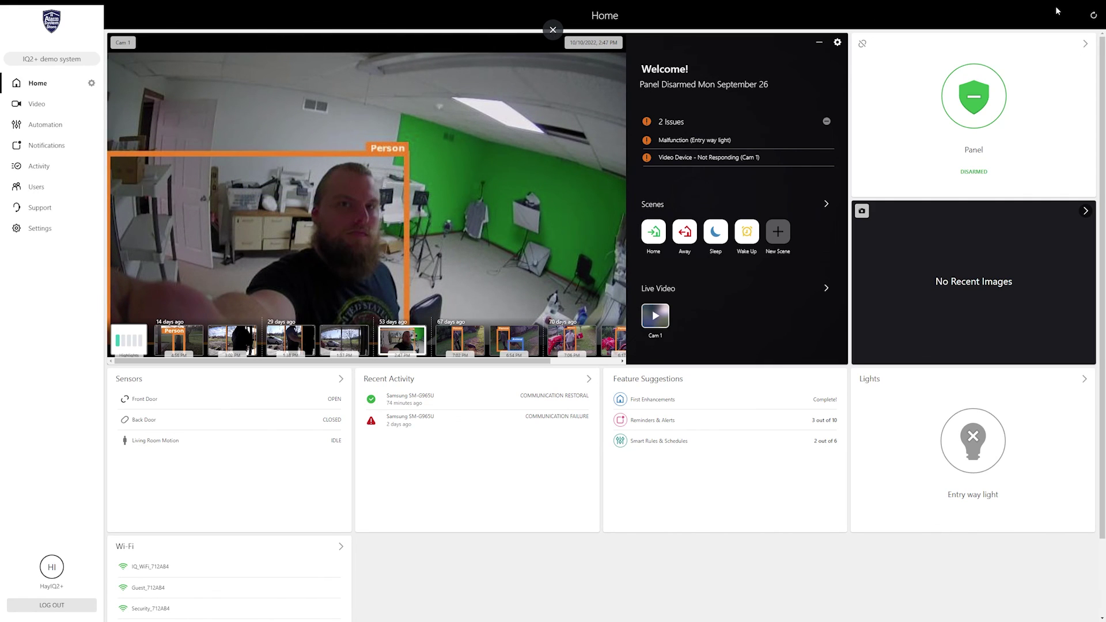
pyautogui.press('F11')
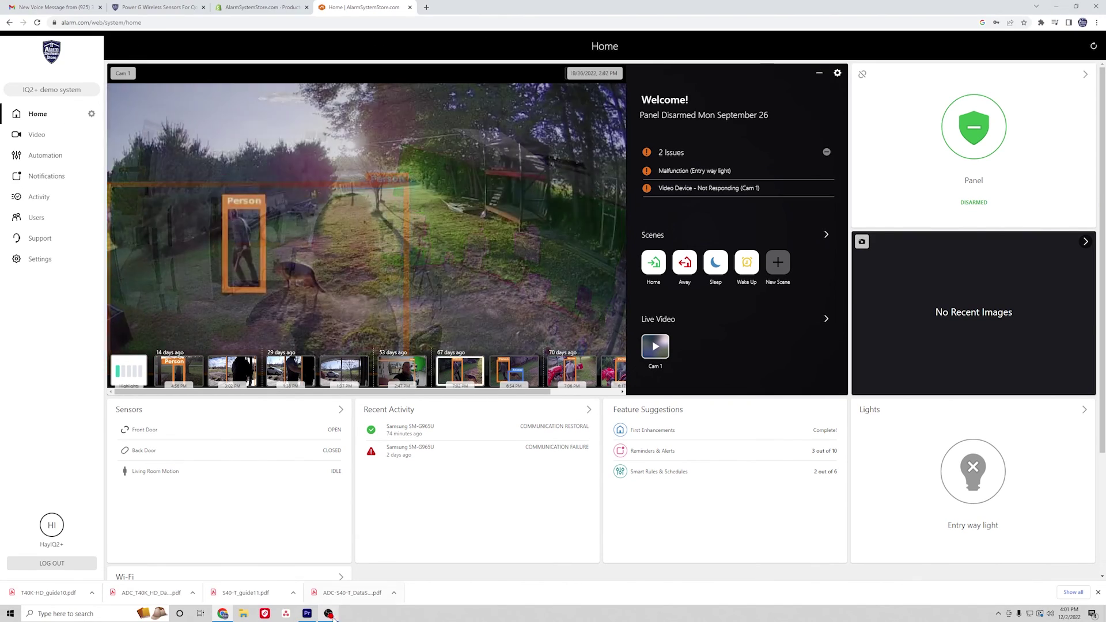